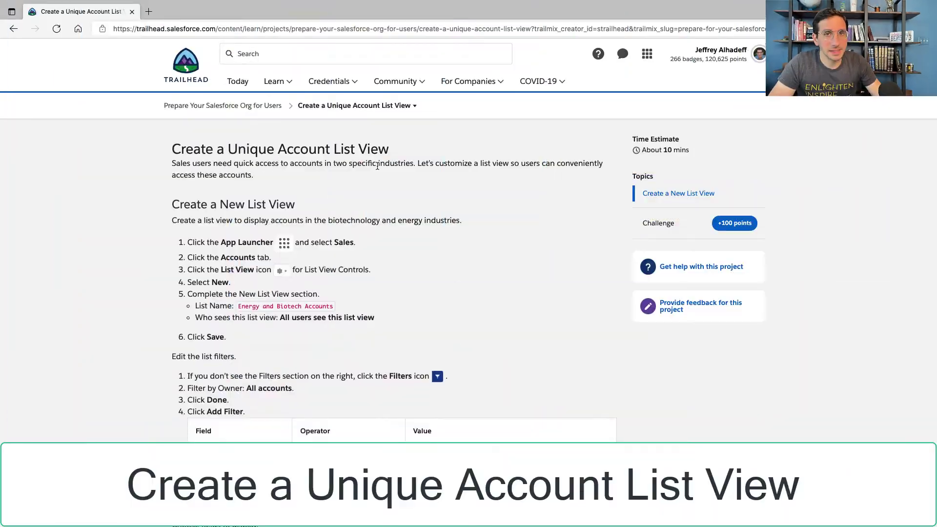
# Step: Read and highlight the Trailhead project title and introduction
pyautogui.click(351, 156)
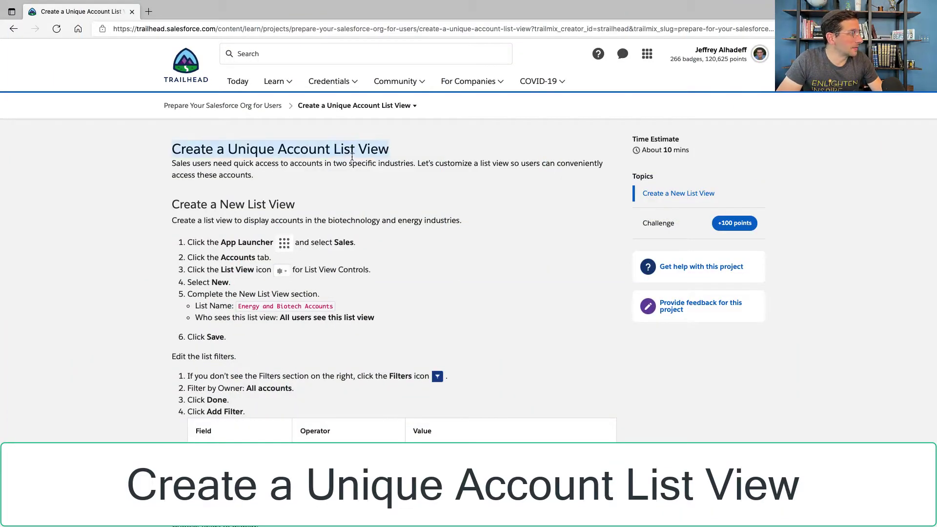
pyautogui.tripleClick(342, 166)
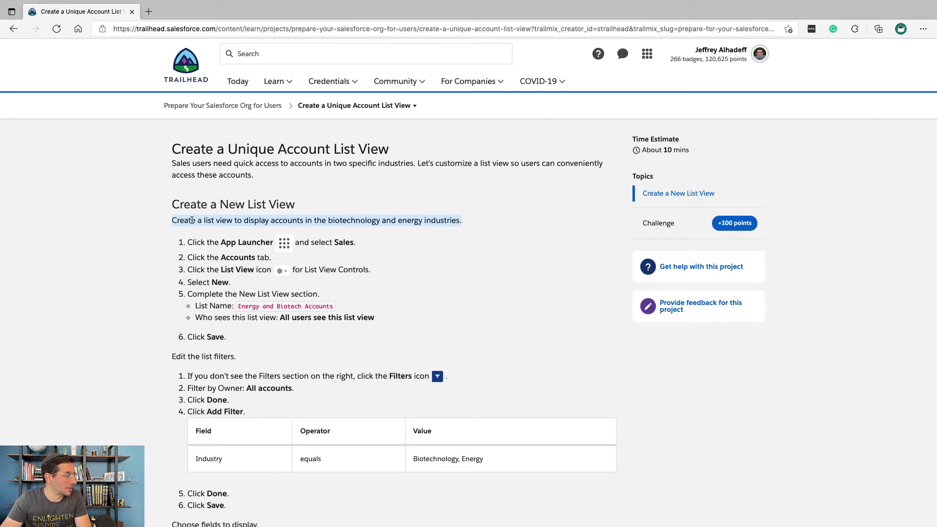
pyautogui.scroll(-2, 193, 219)
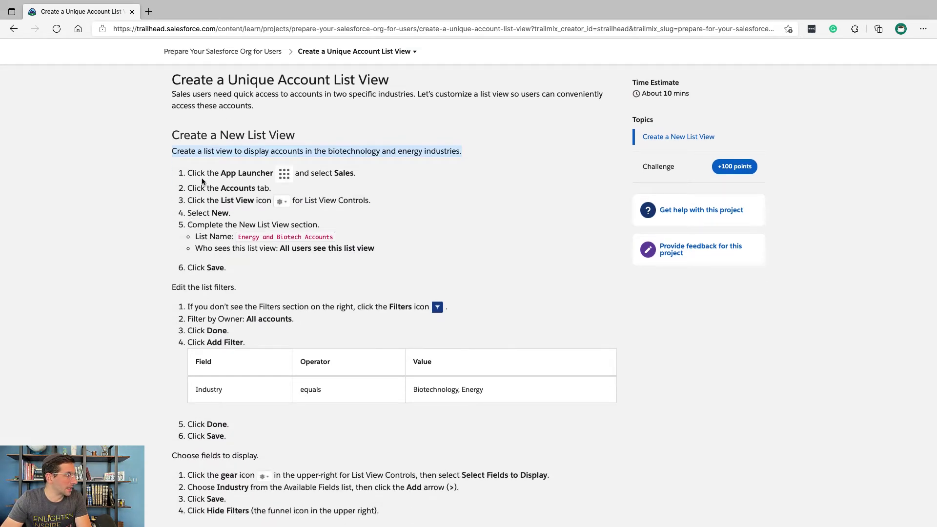
pyautogui.click(207, 186)
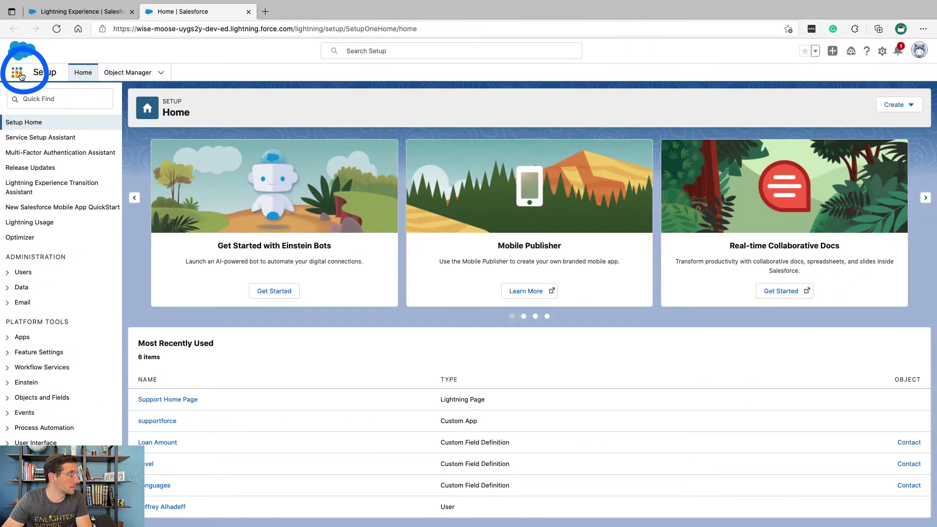
# Step: Switch to the Sales app from the App Launcher and go to the Accounts list
pyautogui.click(21, 76)
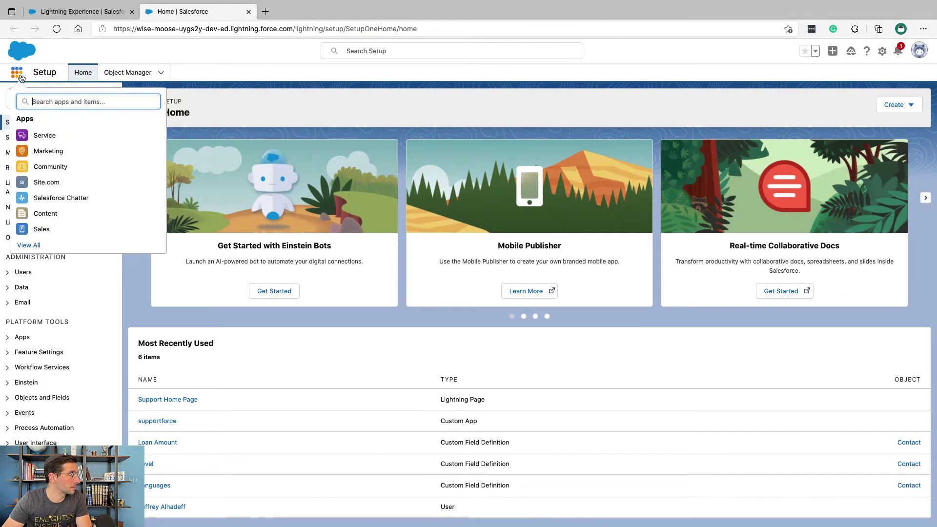
pyautogui.click(51, 233)
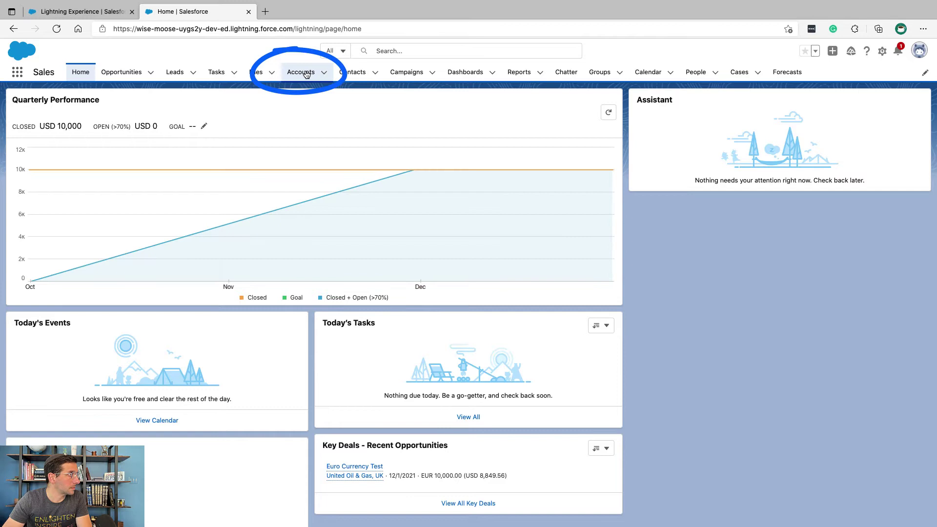
pyautogui.click(306, 74)
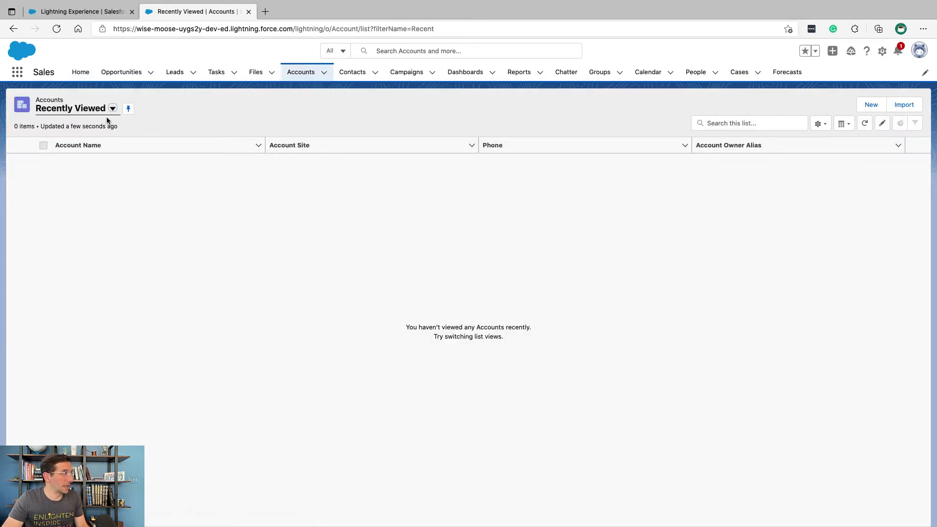
pyautogui.hotkey('ctrl', 'Left')
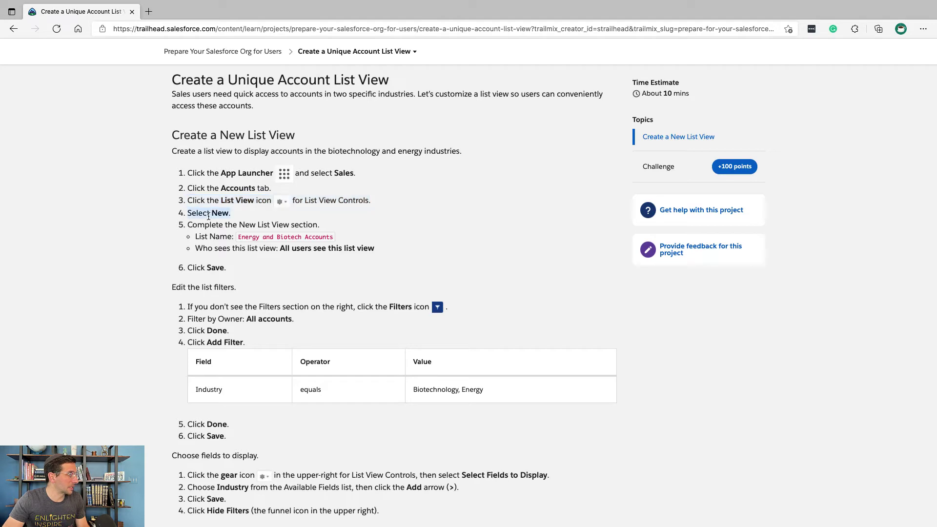
pyautogui.hotkey('ctrl', 'Right')
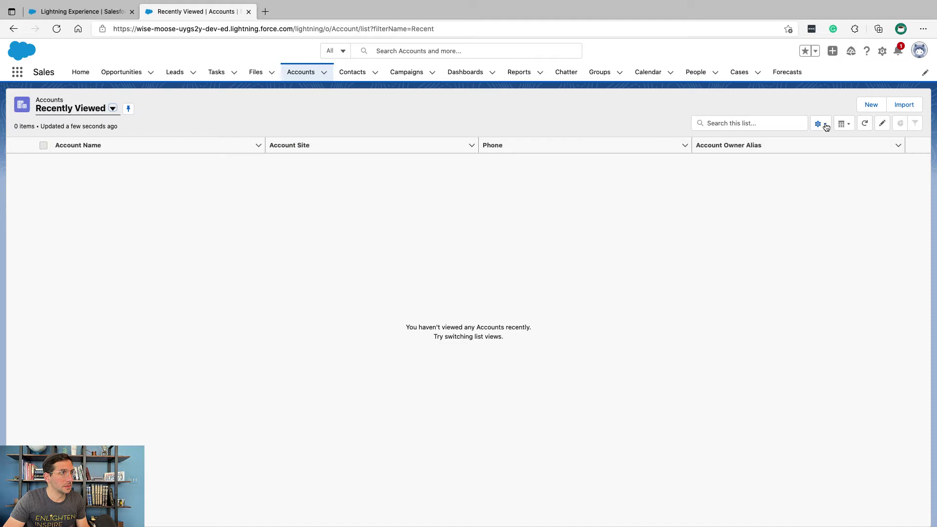
# Step: Start a new list view named Energy and Biotech Accounts from the List View Controls
pyautogui.click(821, 124)
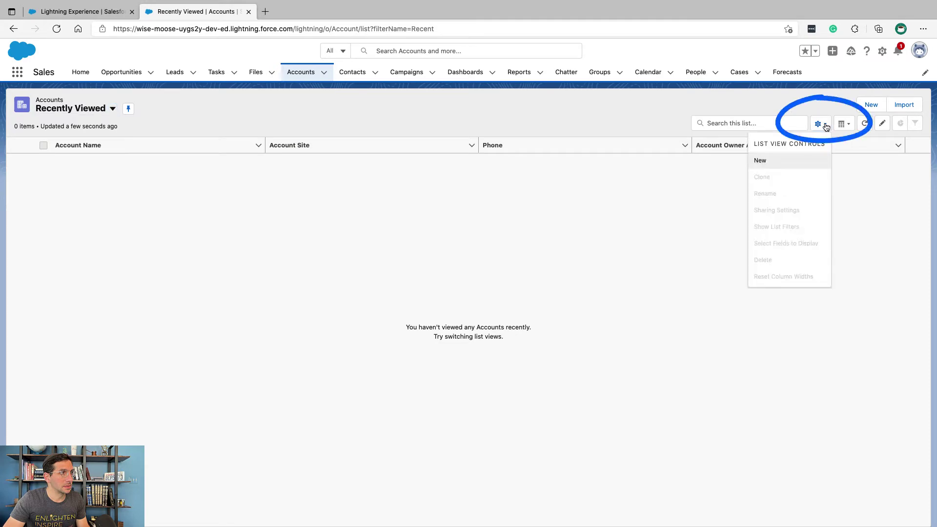
pyautogui.click(797, 163)
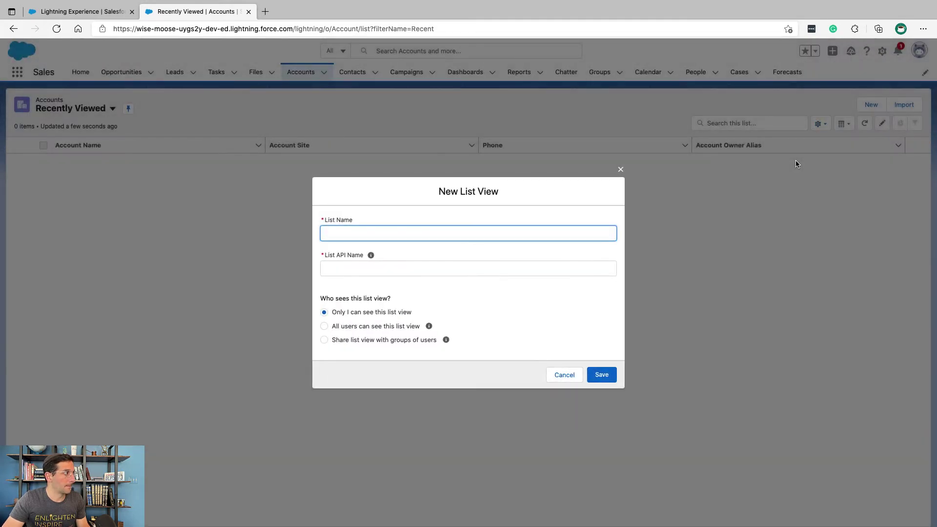
pyautogui.hotkey('ctrl', 'Left')
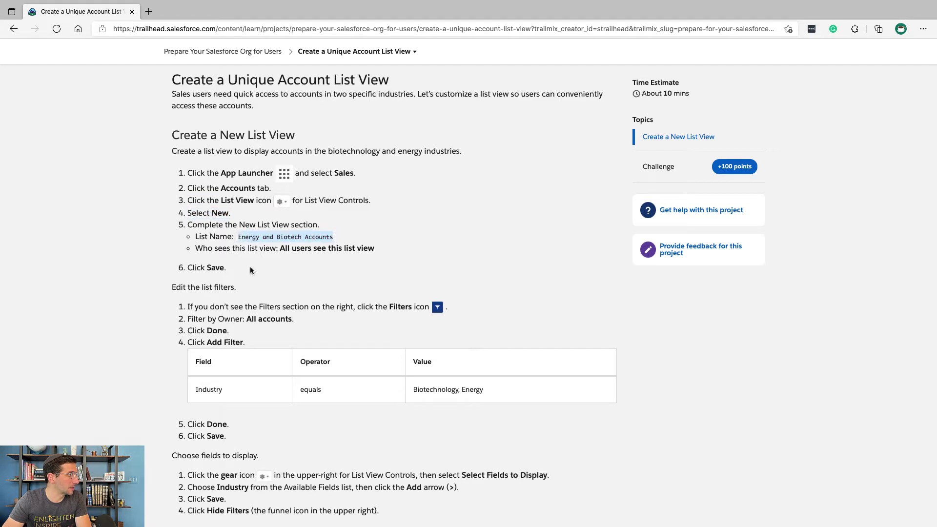
pyautogui.hotkey('ctrl', 'Right')
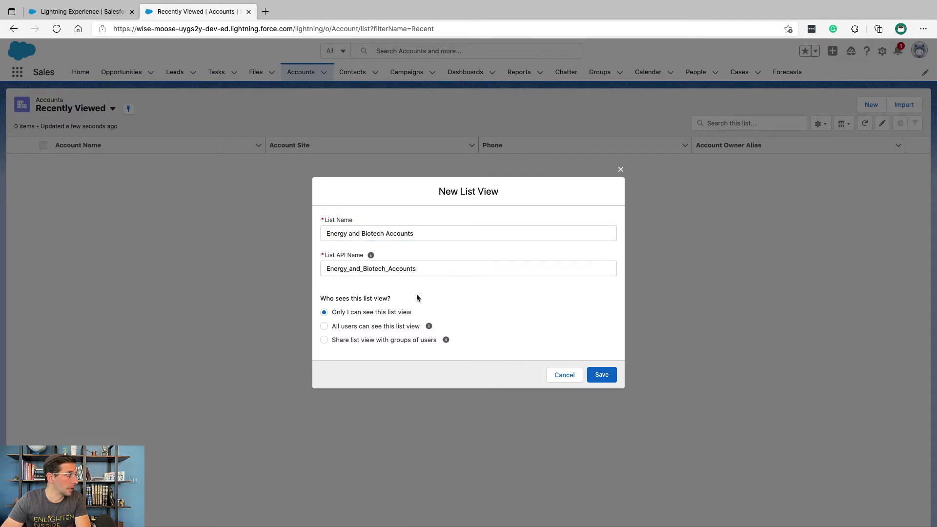
# Step: Make the list view visible to all users and save it
pyautogui.hotkey('ctrl', 'Left')
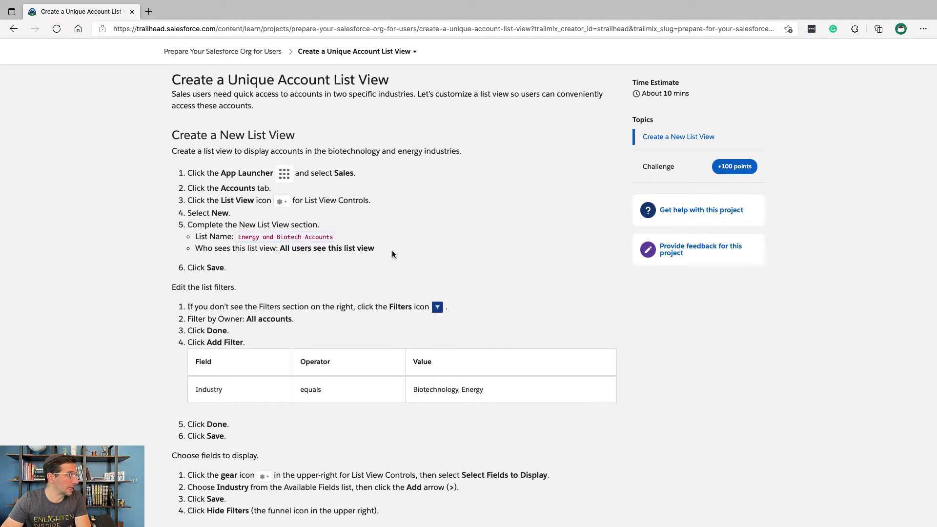
pyautogui.moveTo(393, 251); pyautogui.dragTo(280, 249)
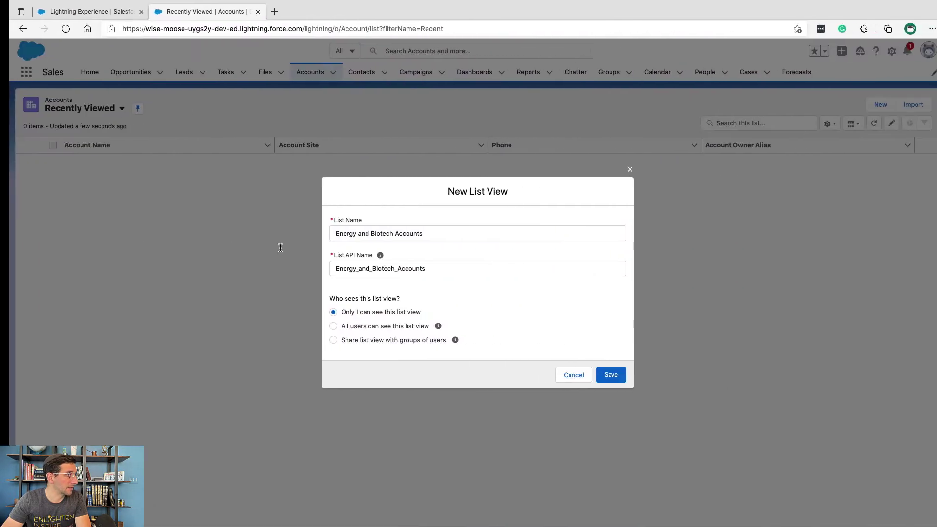
pyautogui.click(364, 329)
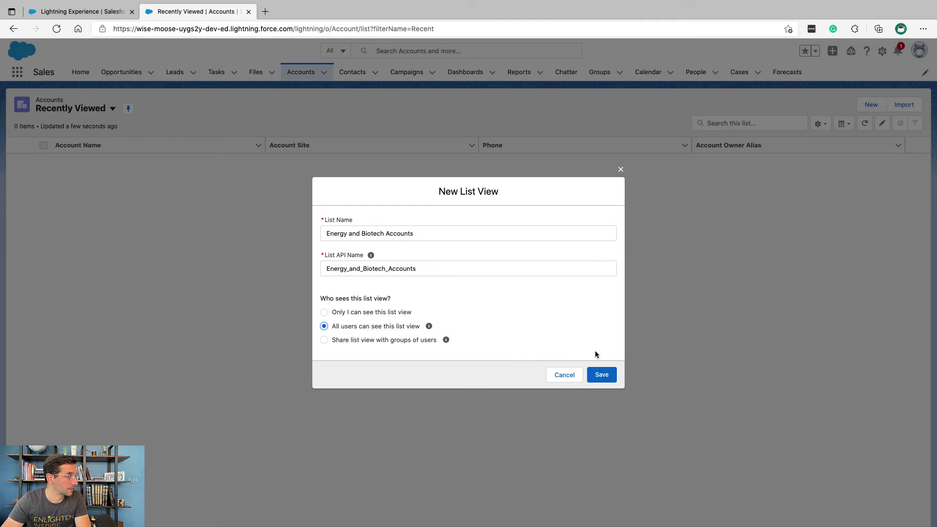
pyautogui.click(604, 377)
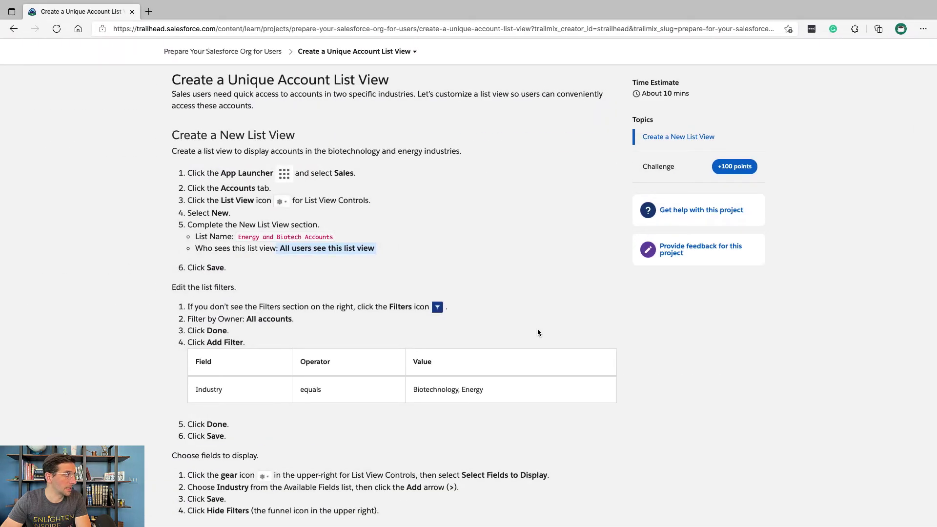
pyautogui.scroll(-2, 453, 337)
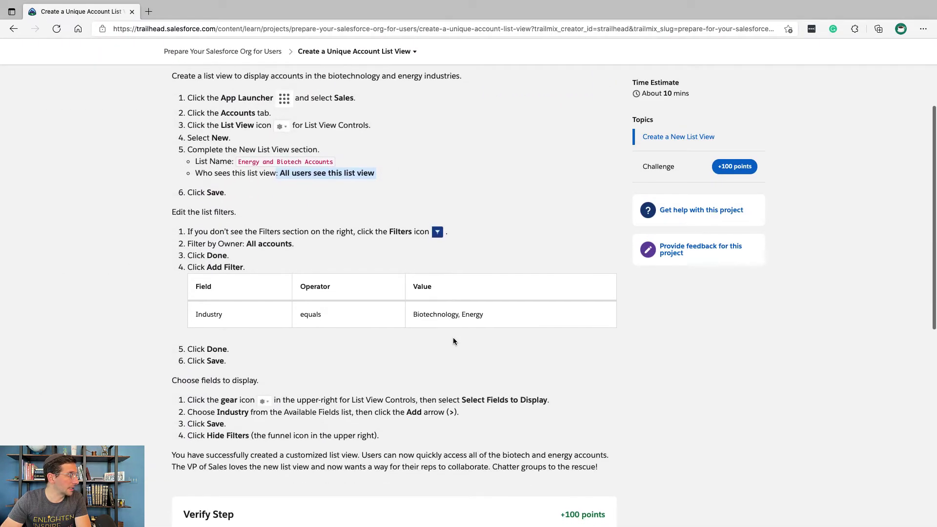
pyautogui.scroll(-1, 403, 253)
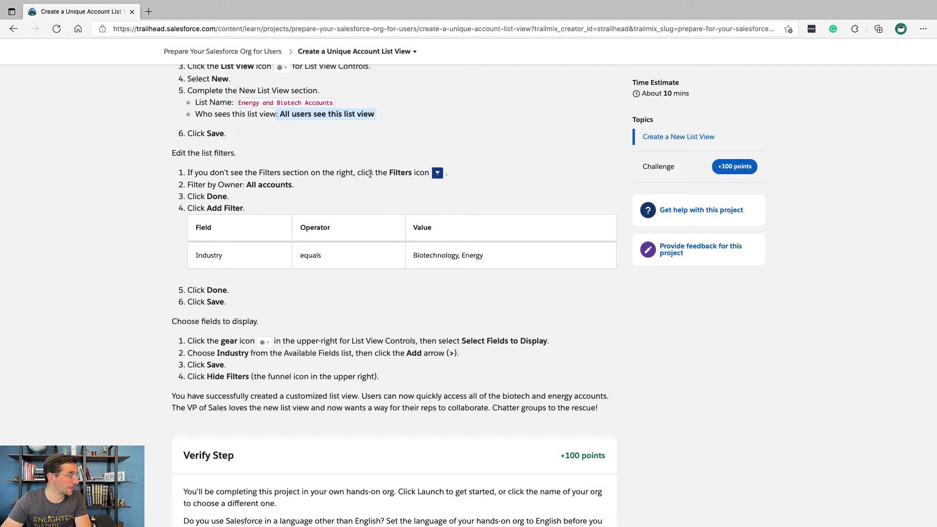
# Step: Set the list view's Filter by Owner to All accounts
pyautogui.doubleClick(273, 183)
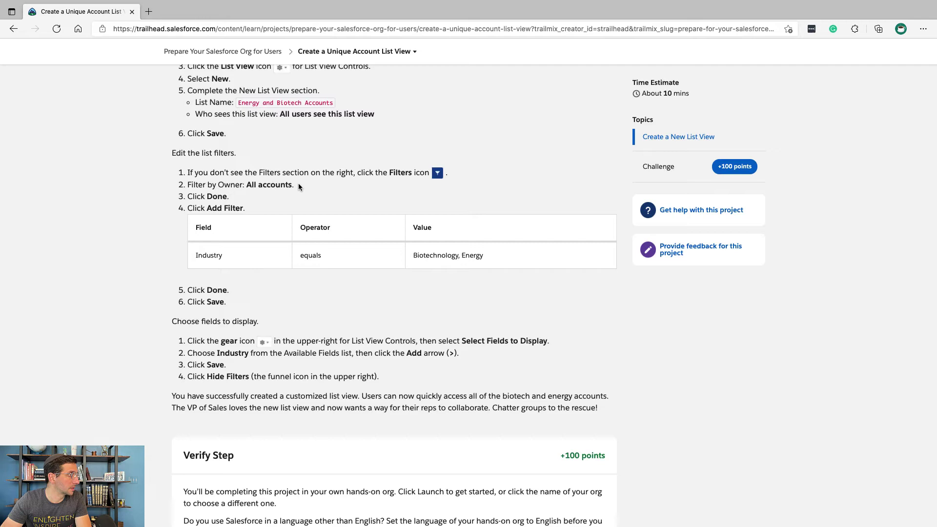
pyautogui.hotkey('ctrl', 'Right')
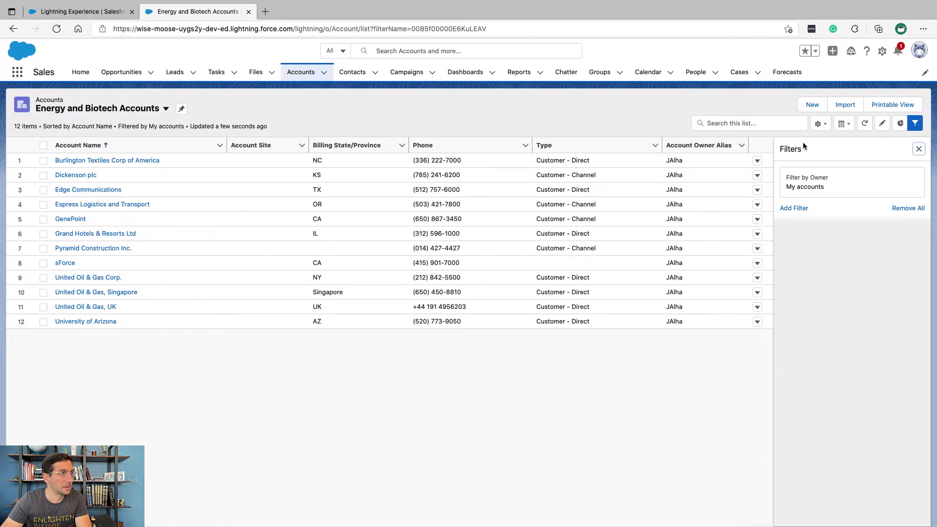
pyautogui.click(875, 186)
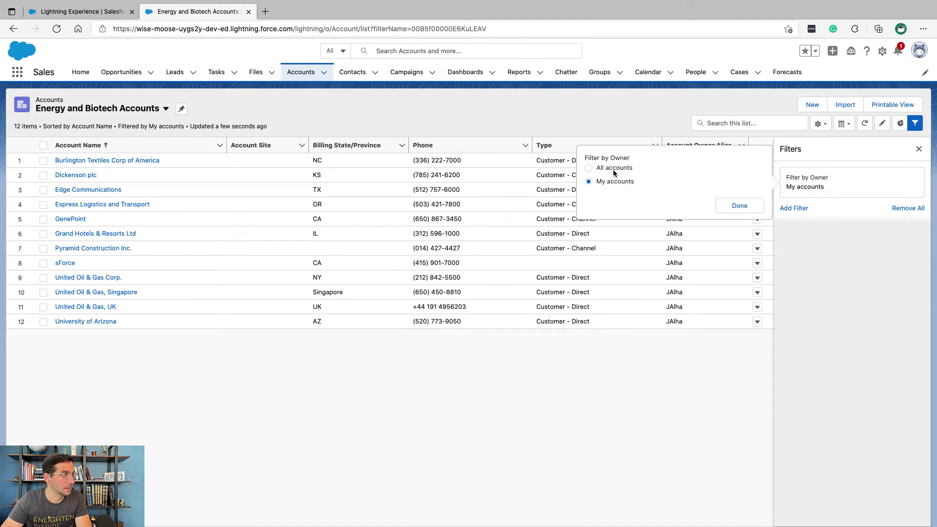
pyautogui.click(731, 206)
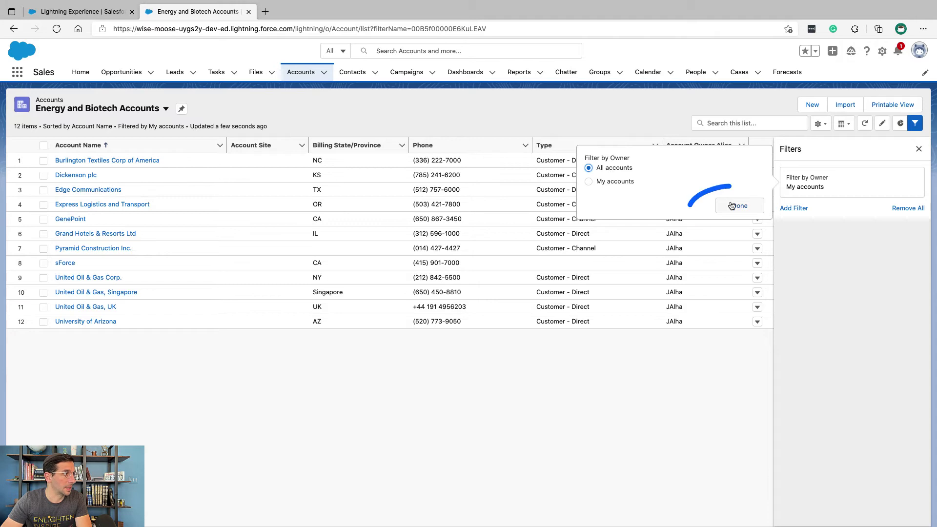
# Step: Check the Trailhead instructions for the Industry field filter and return to the list view
pyautogui.hotkey('ctrl', 'Left')
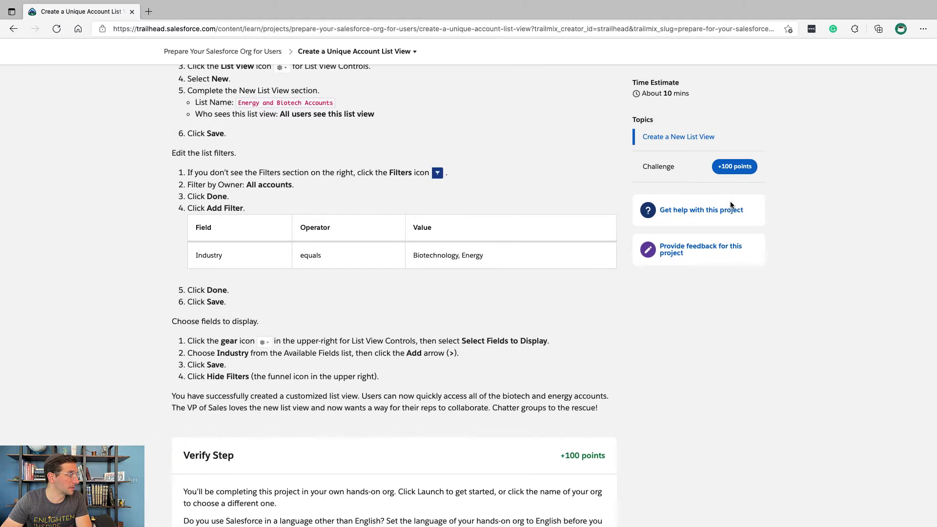
pyautogui.doubleClick(208, 254)
pyautogui.hotkey('ctrl', 'Right')
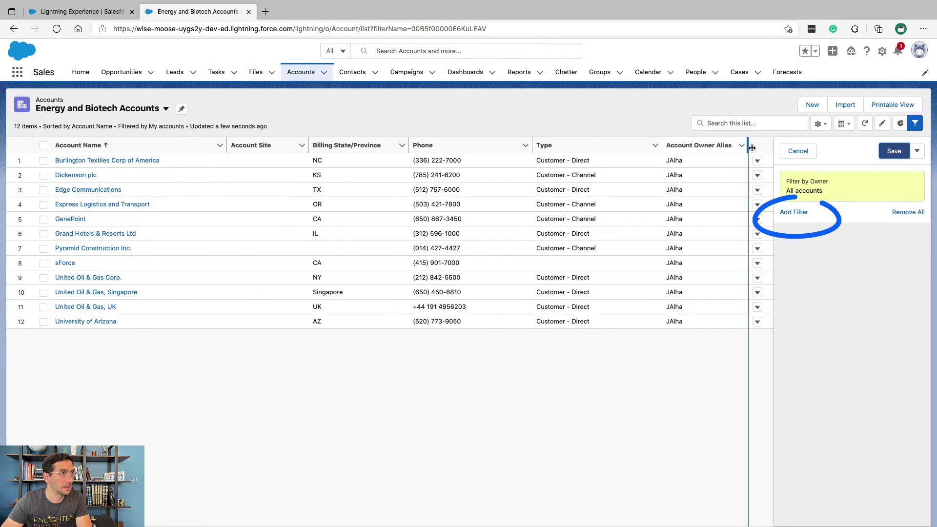
# Step: Add a new filter on the Industry field with operator equals
pyautogui.click(801, 213)
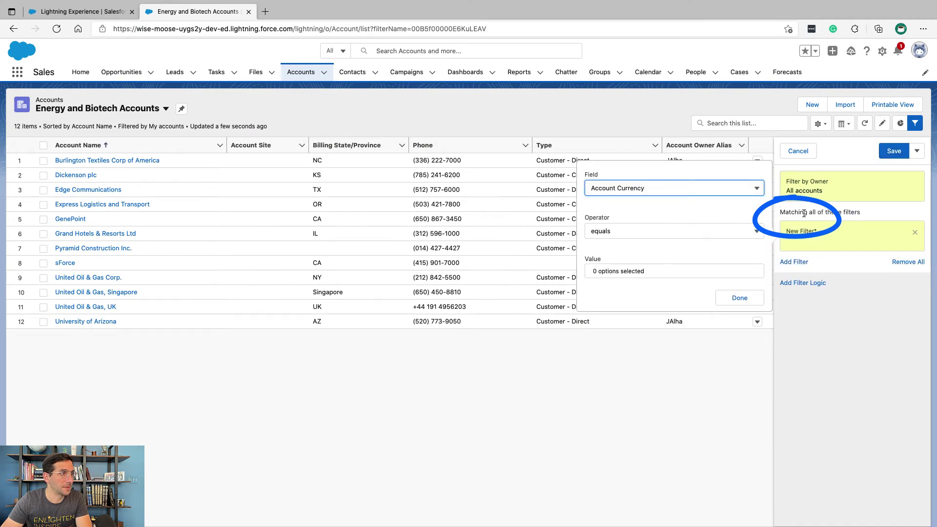
pyautogui.hotkey('ctrl', 'Left')
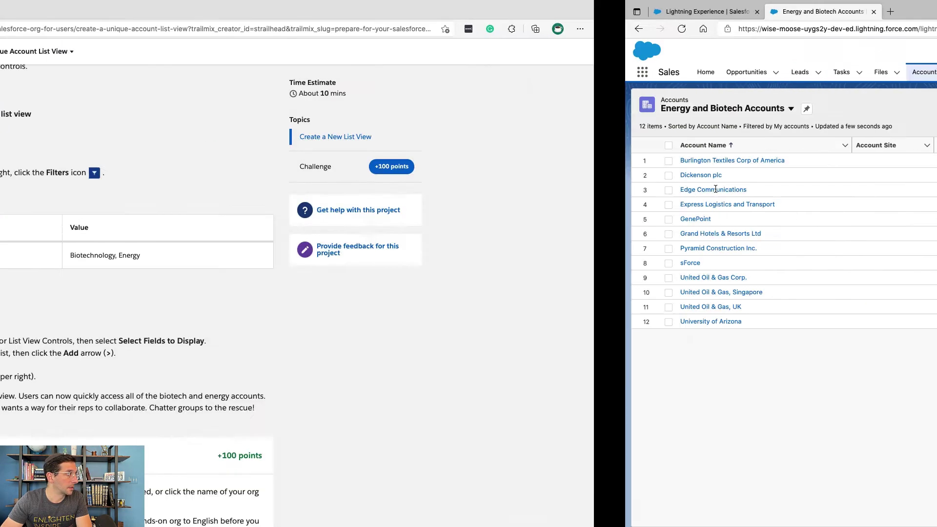
pyautogui.hotkey('ctrl', 'Right')
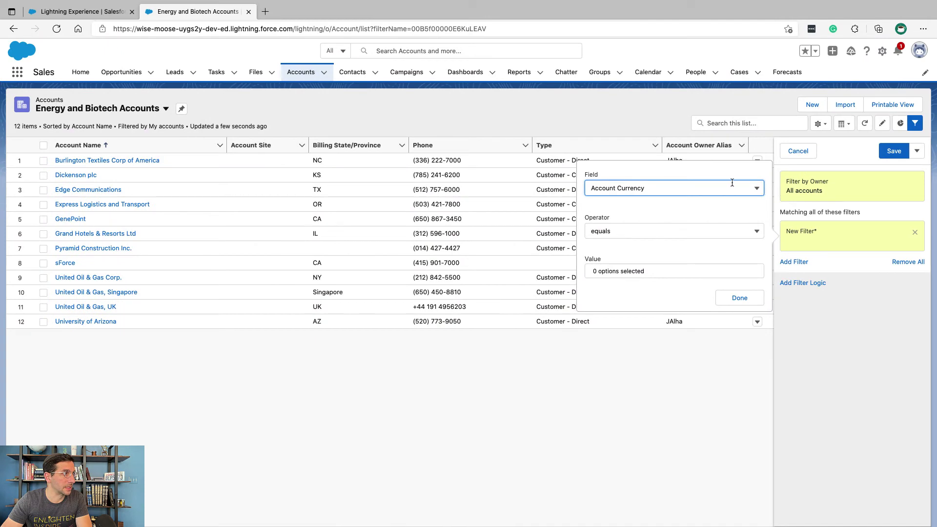
pyautogui.click(728, 189)
pyautogui.scroll(-5, 708, 285)
pyautogui.scroll(-5, 707, 285)
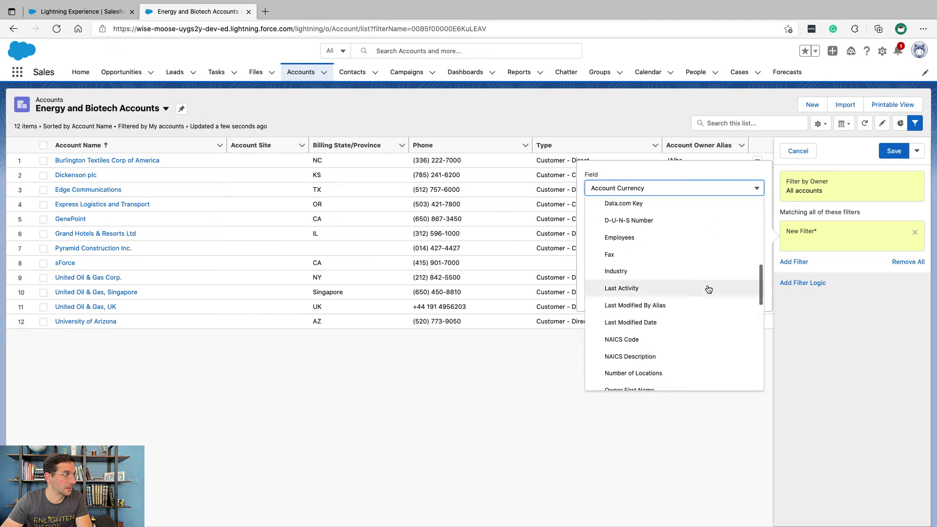
pyautogui.scroll(-1, 708, 285)
pyautogui.click(708, 254)
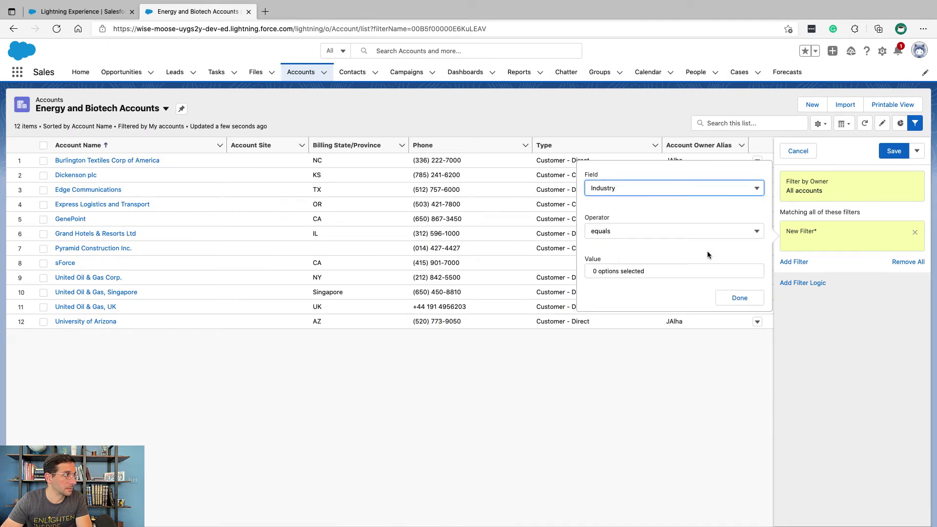
pyautogui.hotkey('ctrl', 'Left')
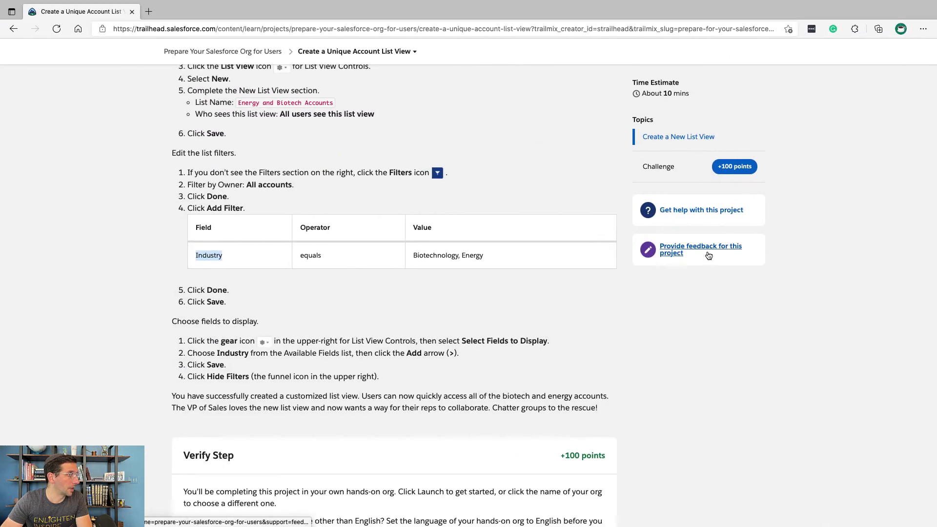
pyautogui.hotkey('ctrl', 'Right')
# Step: Choose Biotechnology and Energy as the Industry filter values
pyautogui.click(691, 269)
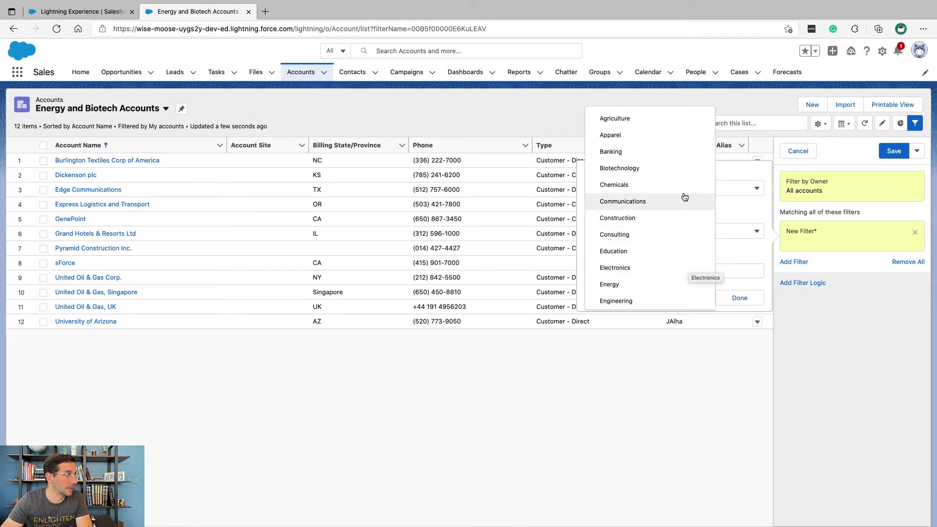
pyautogui.click(682, 175)
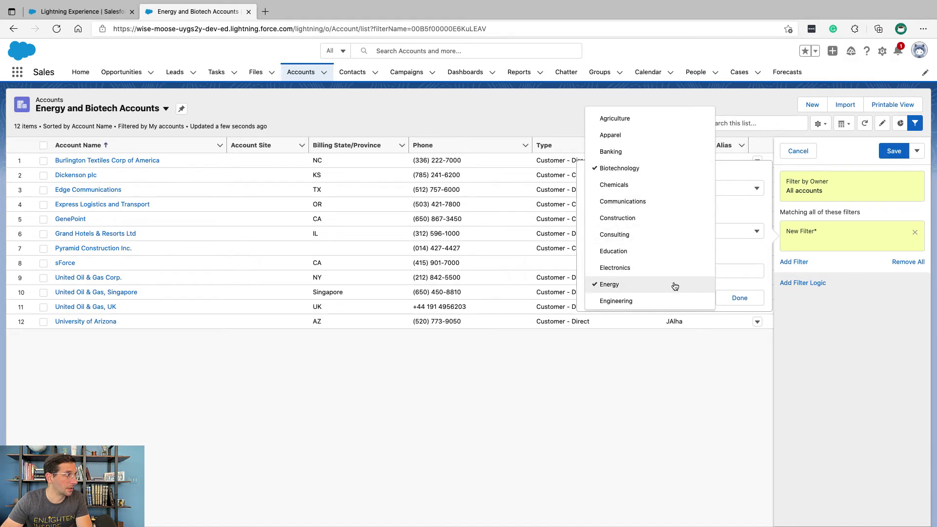
pyautogui.hotkey('ctrl', 'Left')
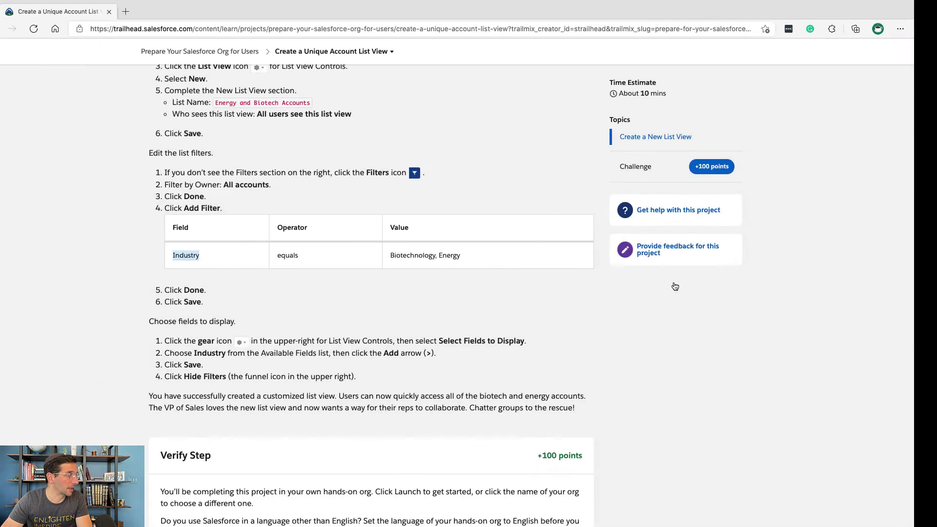
pyautogui.hotkey('ctrl', 'Right')
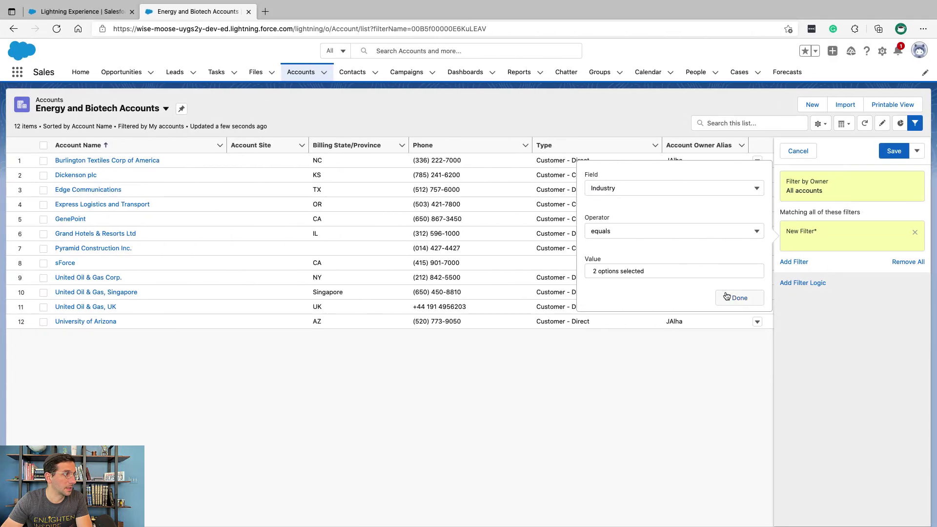
pyautogui.click(724, 272)
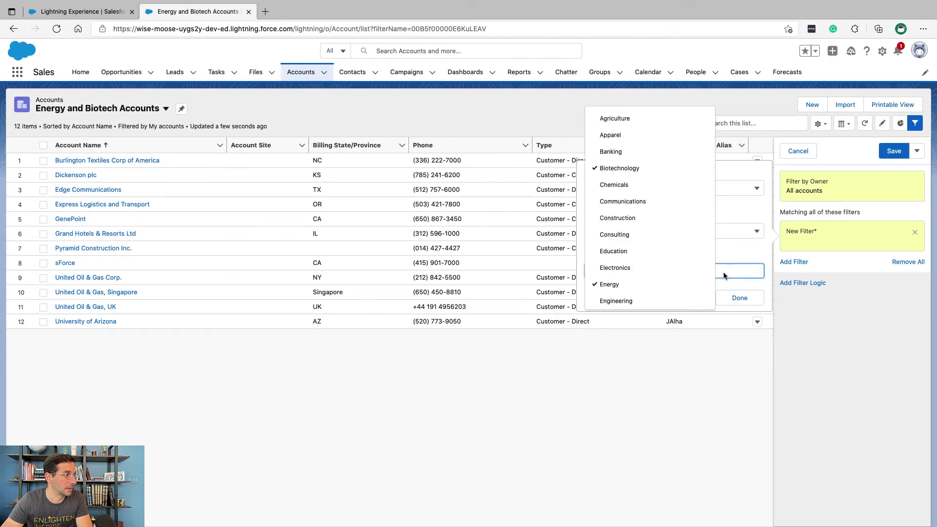
pyautogui.click(741, 288)
pyautogui.hotkey('ctrl', 'Left')
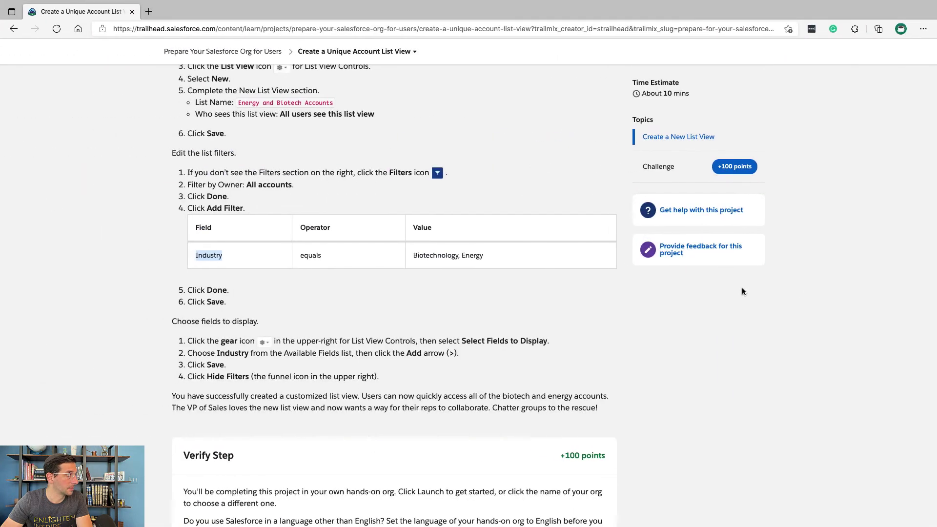
pyautogui.hotkey('ctrl', 'Right')
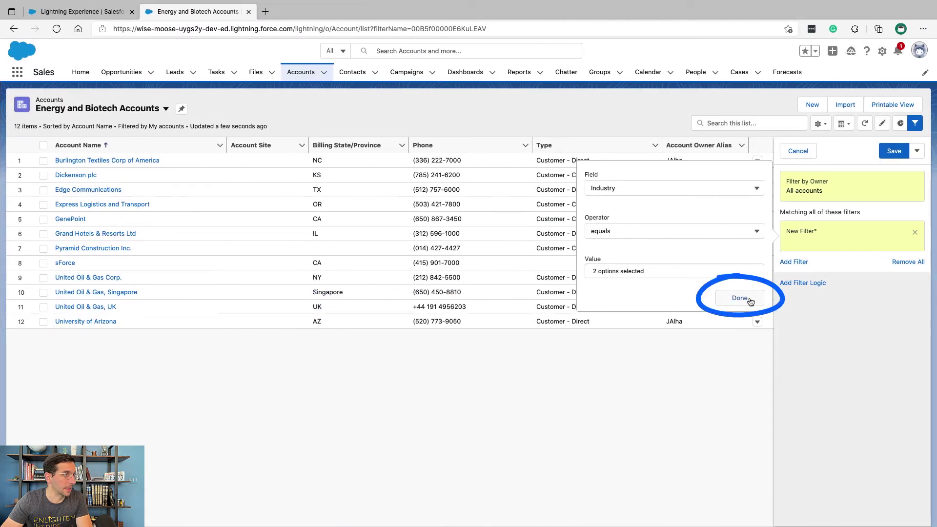
# Step: Confirm the Industry filter and save the view so it lists the 4 matching accounts
pyautogui.click(747, 297)
pyautogui.click(894, 152)
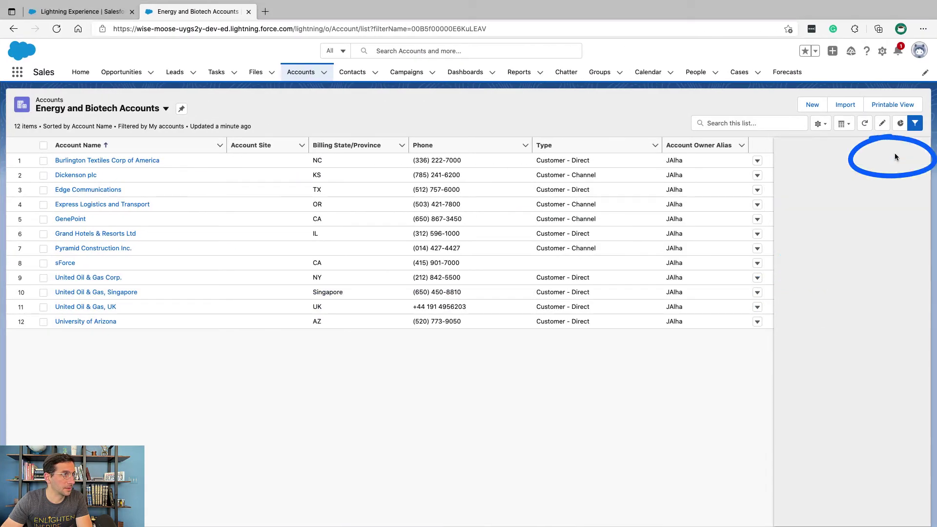
pyautogui.hotkey('ctrl', 'Left')
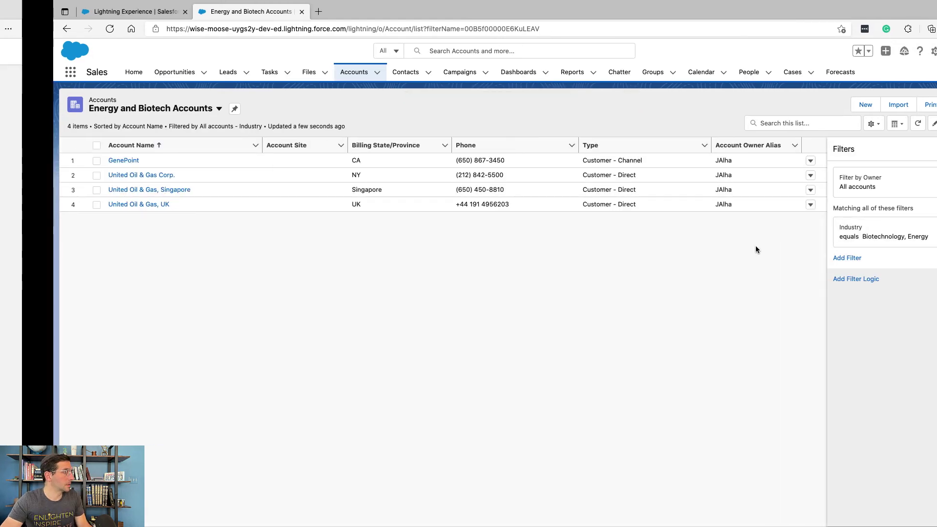
pyautogui.scroll(-3, 244, 317)
pyautogui.tripleClick(237, 234)
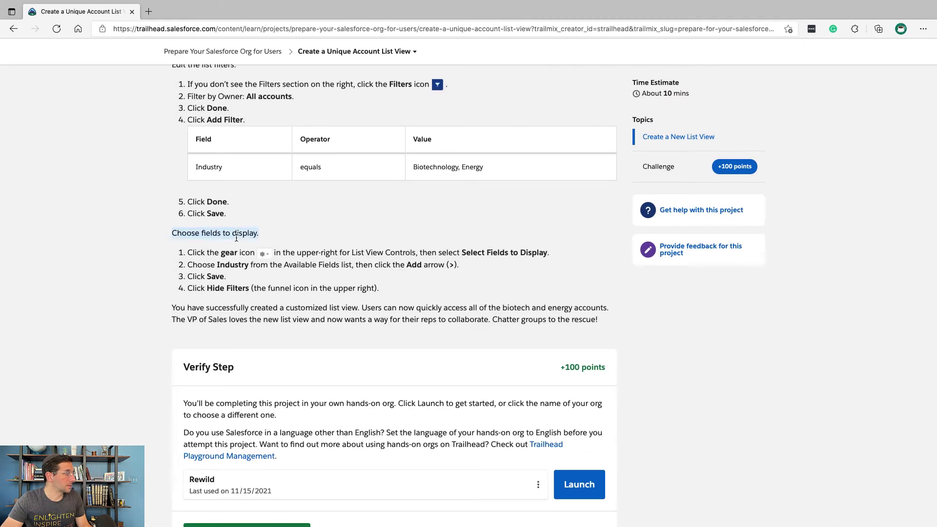
pyautogui.scroll(-2, 236, 243)
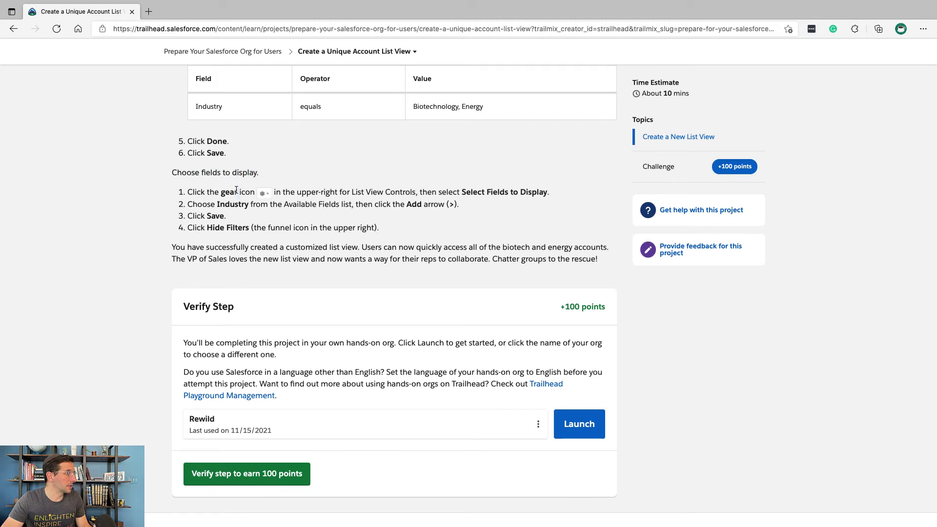
pyautogui.tripleClick(236, 190)
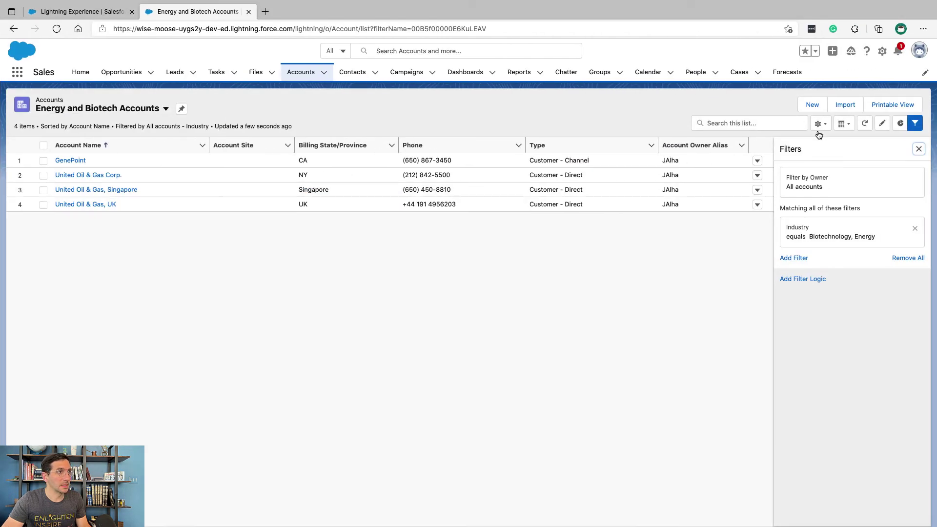
# Step: Go to Select Fields to Display from the list view controls and check the instructions
pyautogui.click(821, 124)
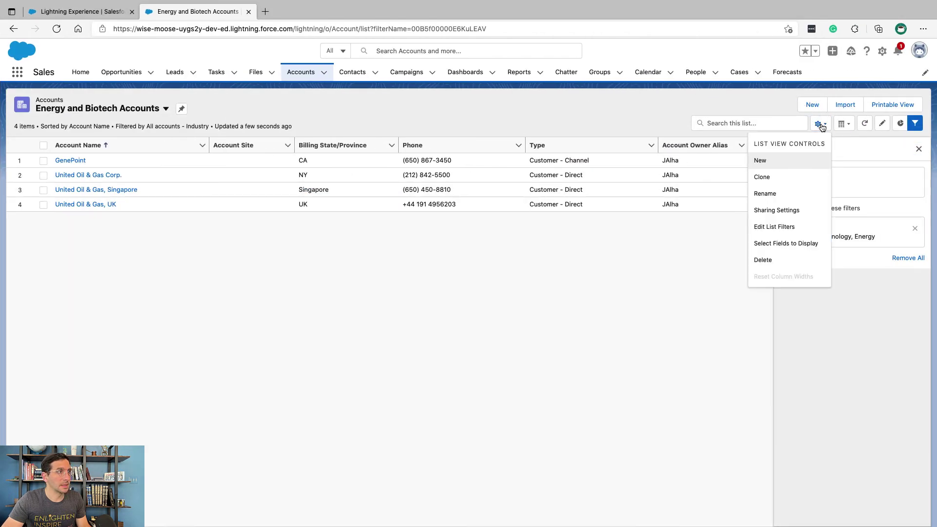
pyautogui.click(795, 244)
pyautogui.hotkey('ctrl', 'Left')
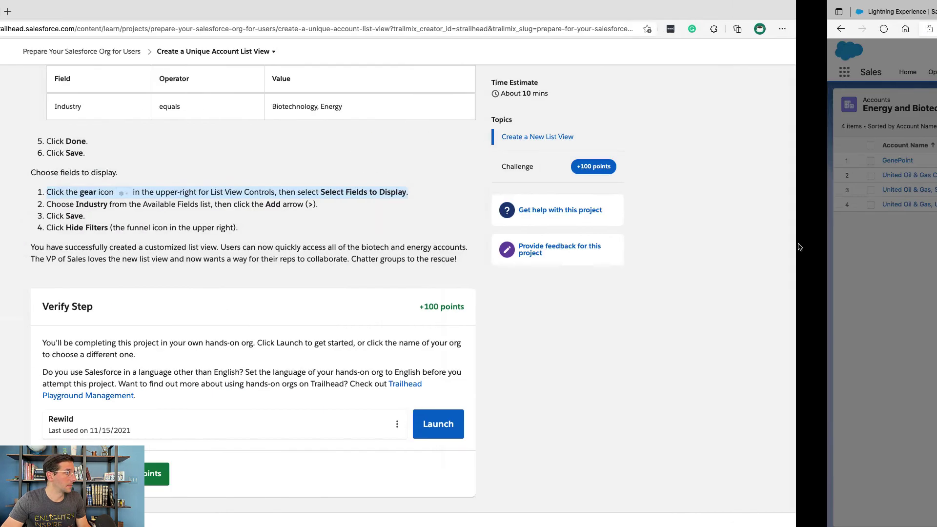
pyautogui.click(363, 211)
pyautogui.tripleClick(364, 205)
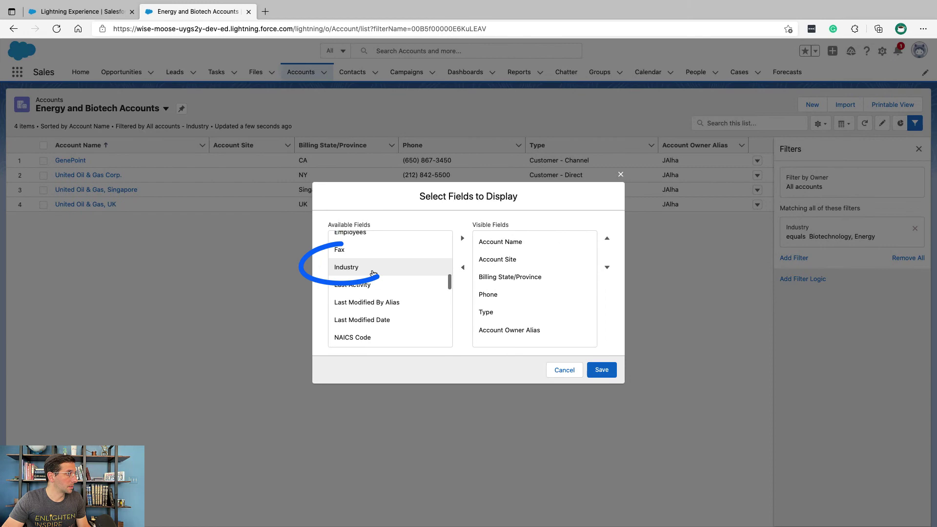
# Step: Move Industry into the Visible Fields and save the column selection
pyautogui.click(371, 266)
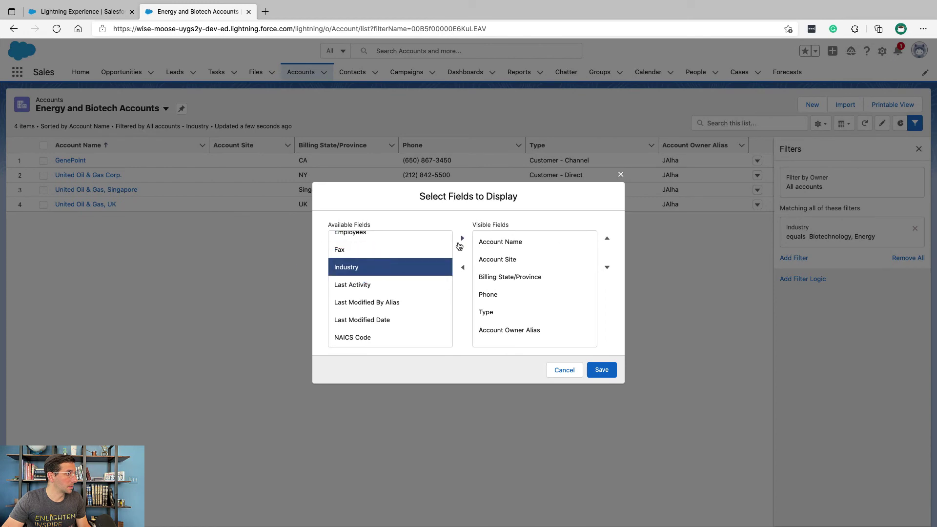
pyautogui.click(463, 239)
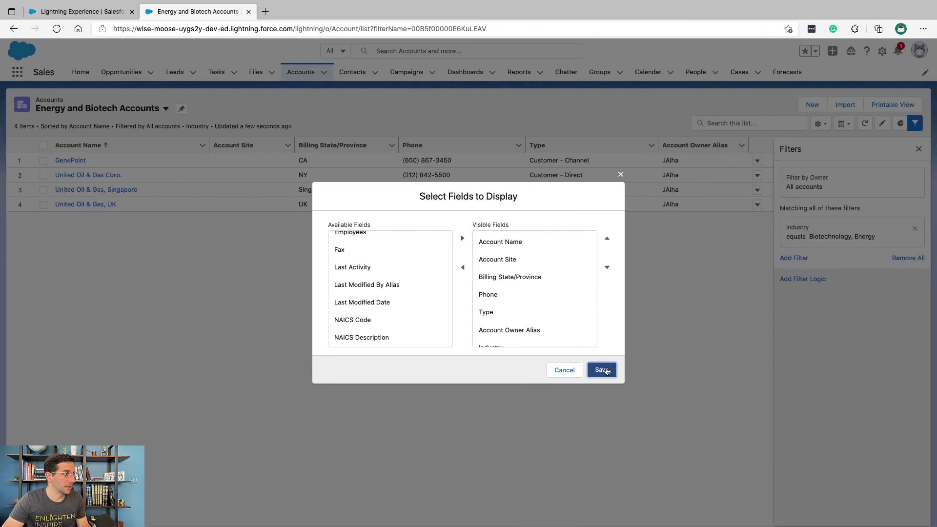
pyautogui.click(601, 369)
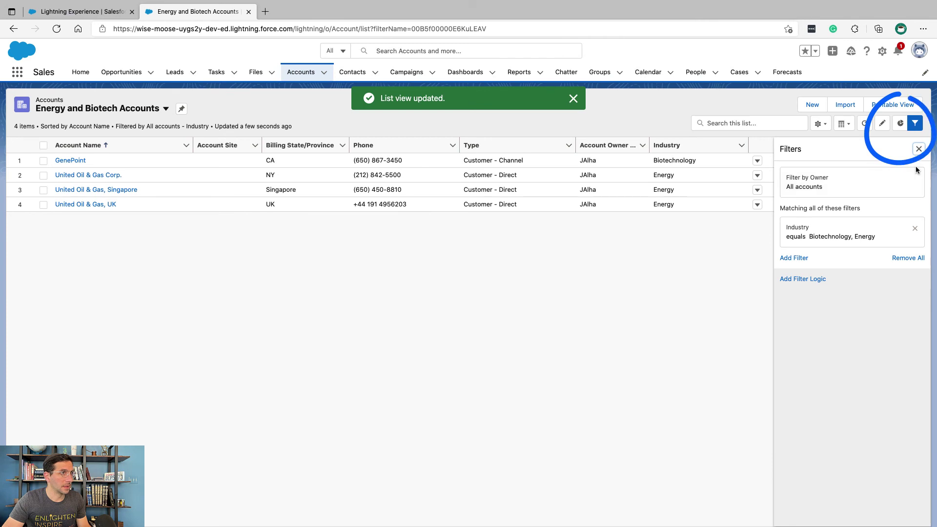
# Step: Hide the filters panel and highlight the success message in the Trailhead instructions
pyautogui.click(915, 125)
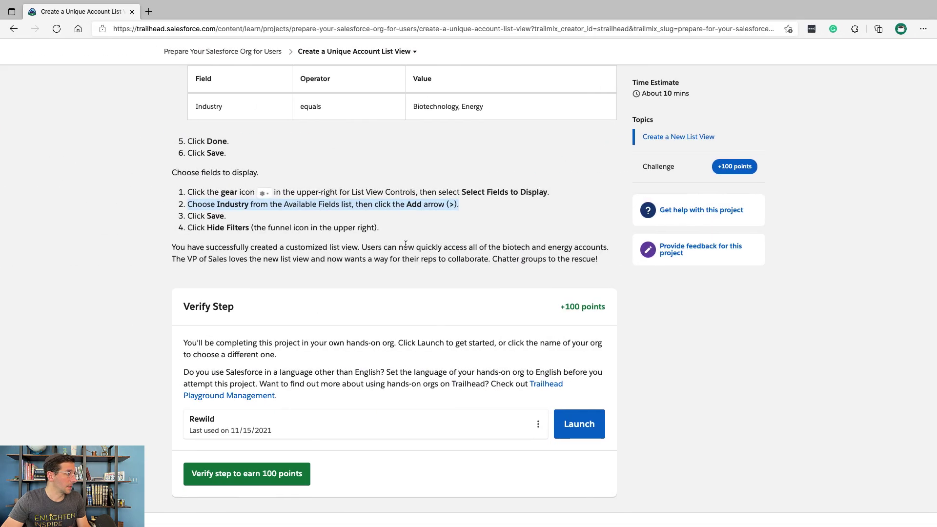
pyautogui.tripleClick(403, 247)
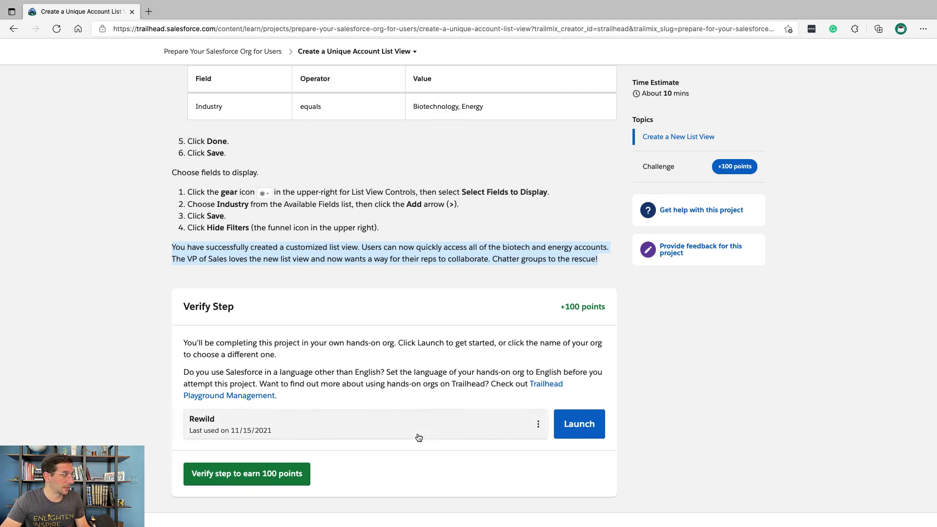
# Step: Verify the Trailhead step to earn the 100 points
pyautogui.click(271, 479)
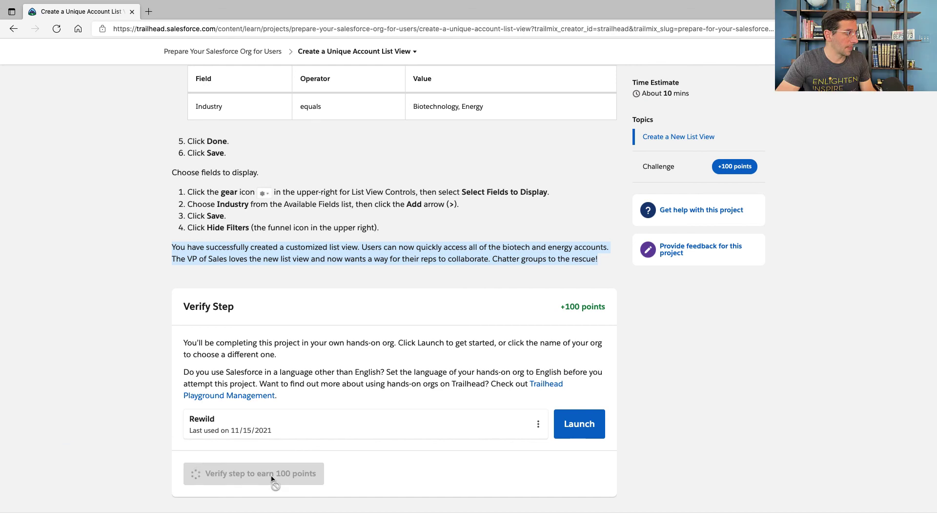